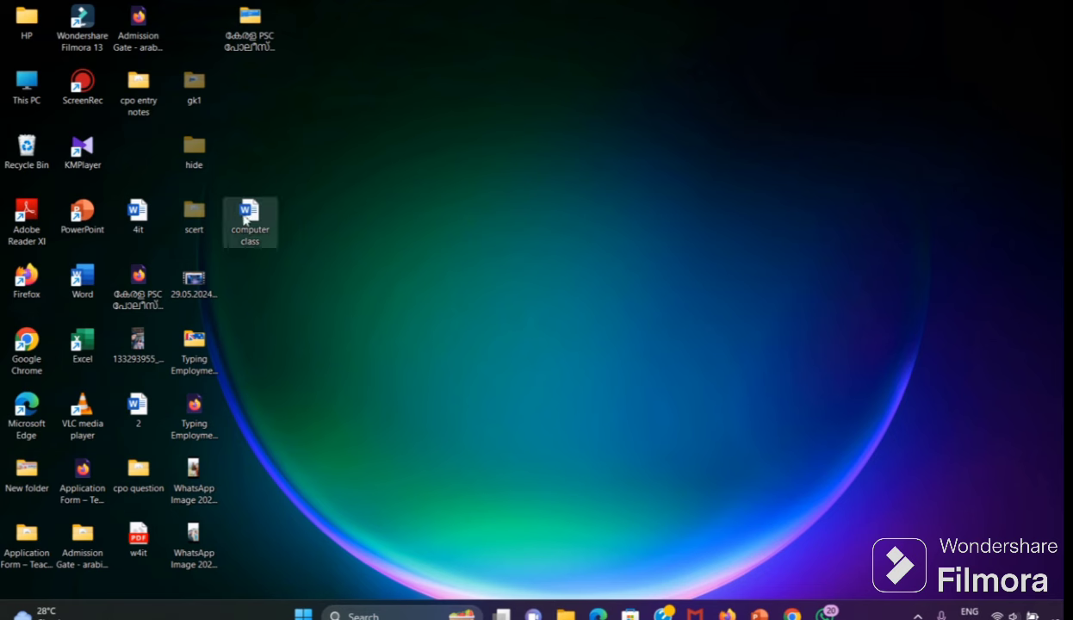
# - Move the computer class document into the empty desktop area, one column further from the other icons
pyautogui.moveTo(246, 213); pyautogui.dragTo(305, 175)
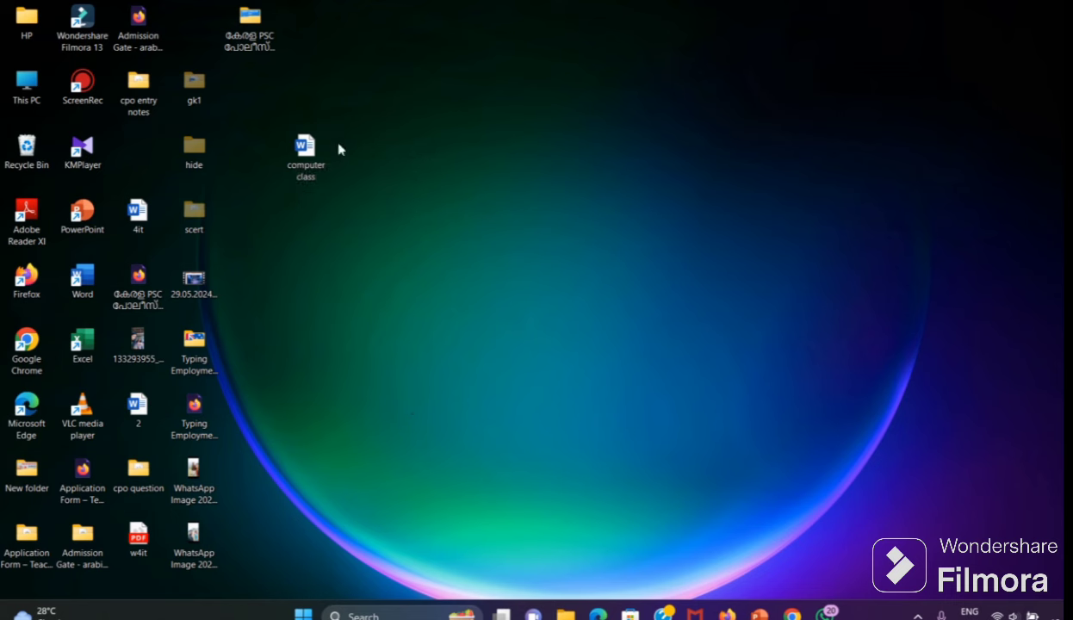
pyautogui.moveTo(306, 163)
pyautogui.rightClick(303, 154)
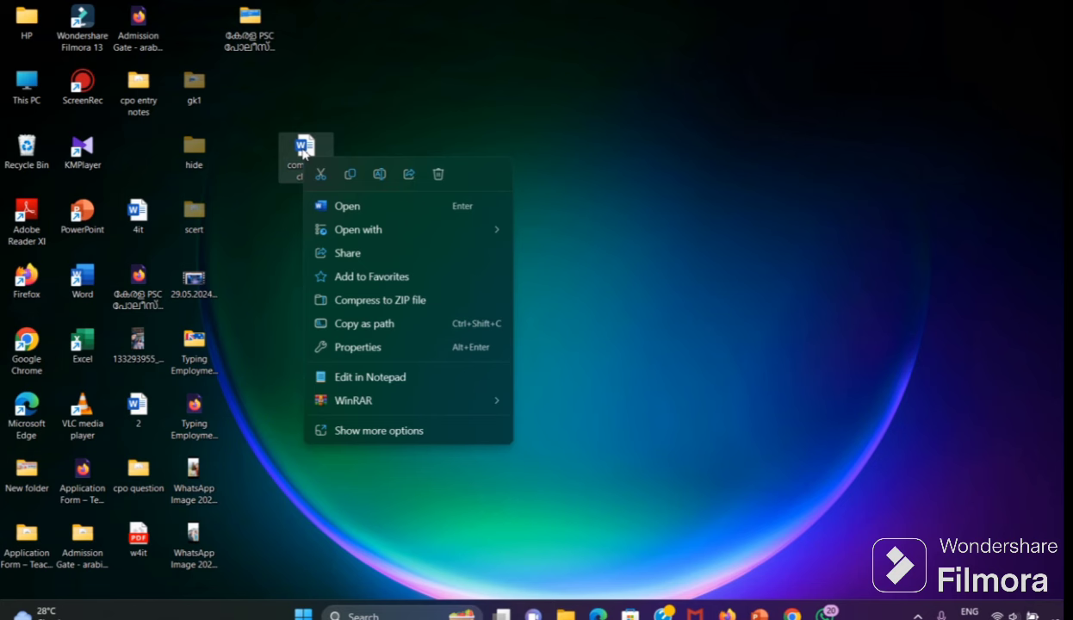
pyautogui.click(493, 139)
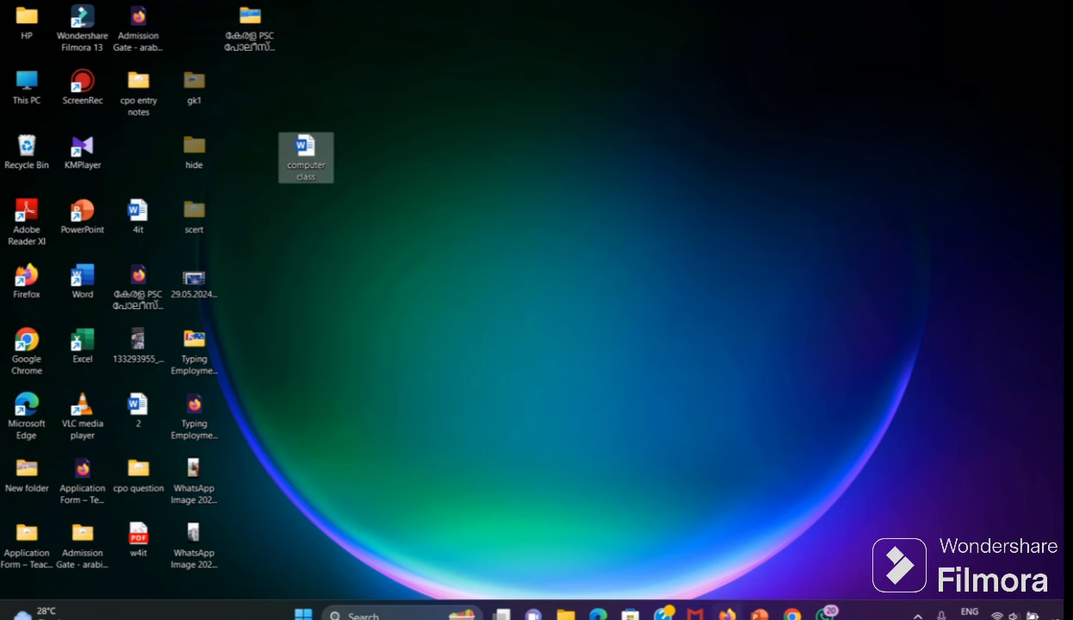
pyautogui.rightClick(300, 162)
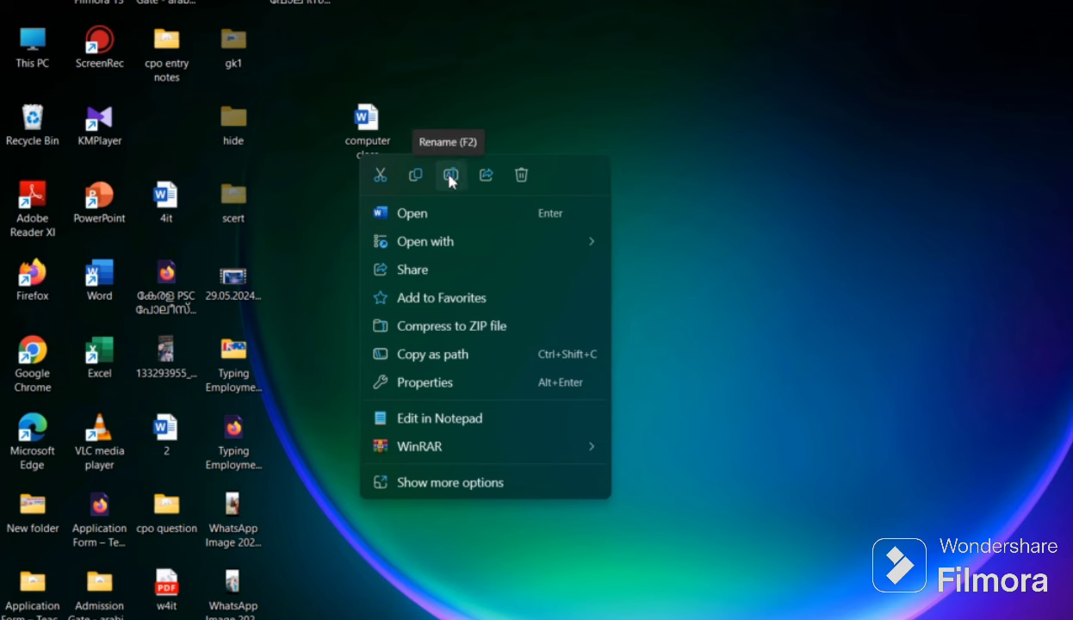
pyautogui.click(450, 175)
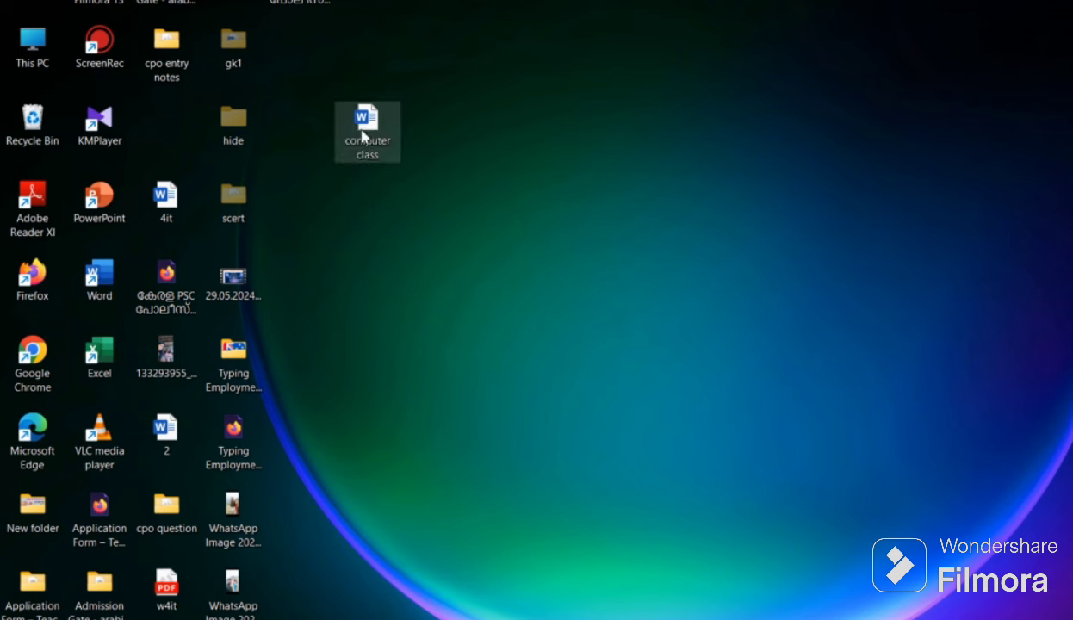
pyautogui.rightClick(365, 135)
pyautogui.click(449, 150)
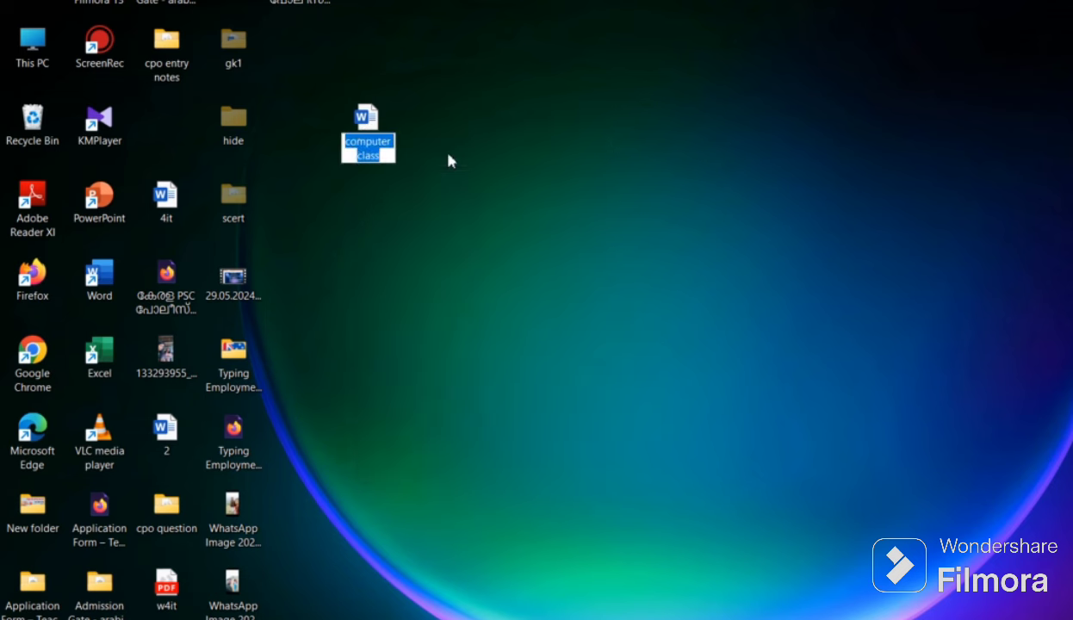
pyautogui.press('Return')
pyautogui.click(454, 138)
# - Rename the computer class document on the desktop as file
pyautogui.rightClick(367, 135)
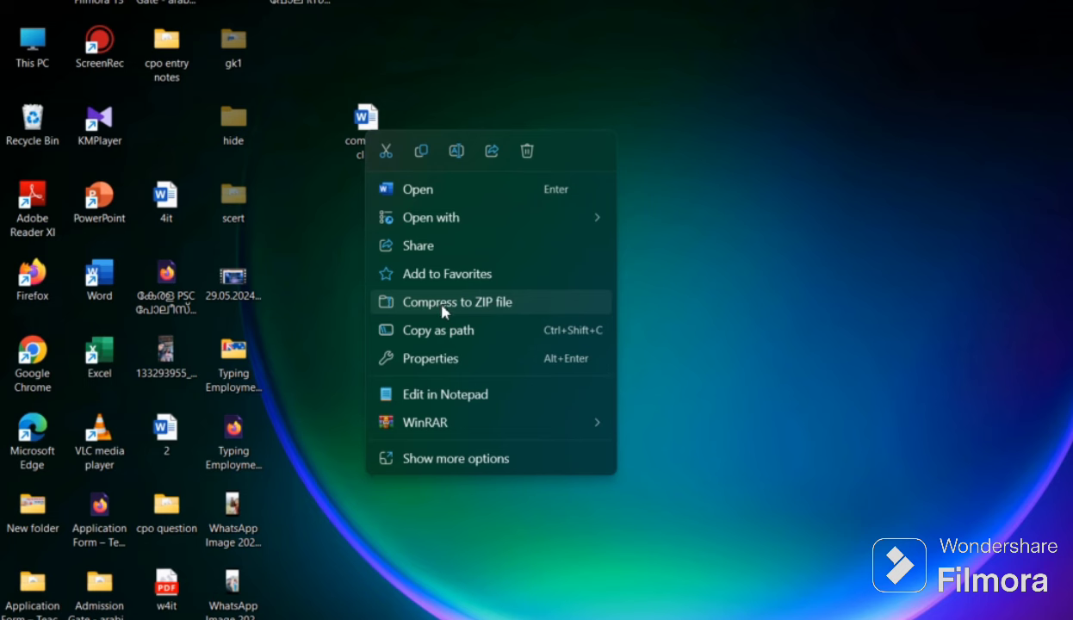
pyautogui.click(457, 151)
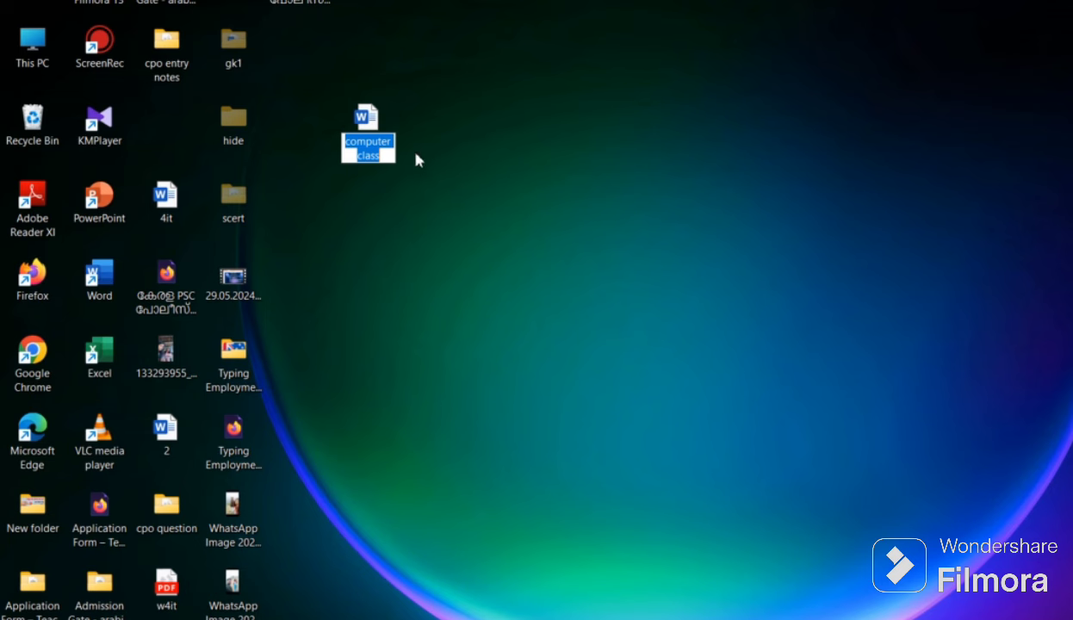
pyautogui.write('file')
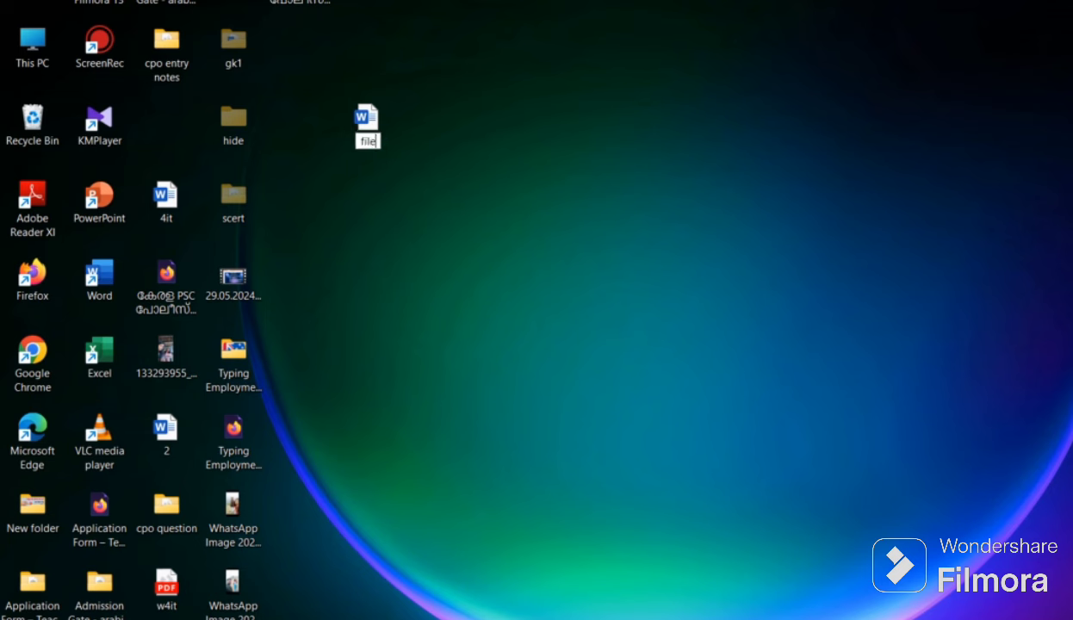
pyautogui.press('Return')
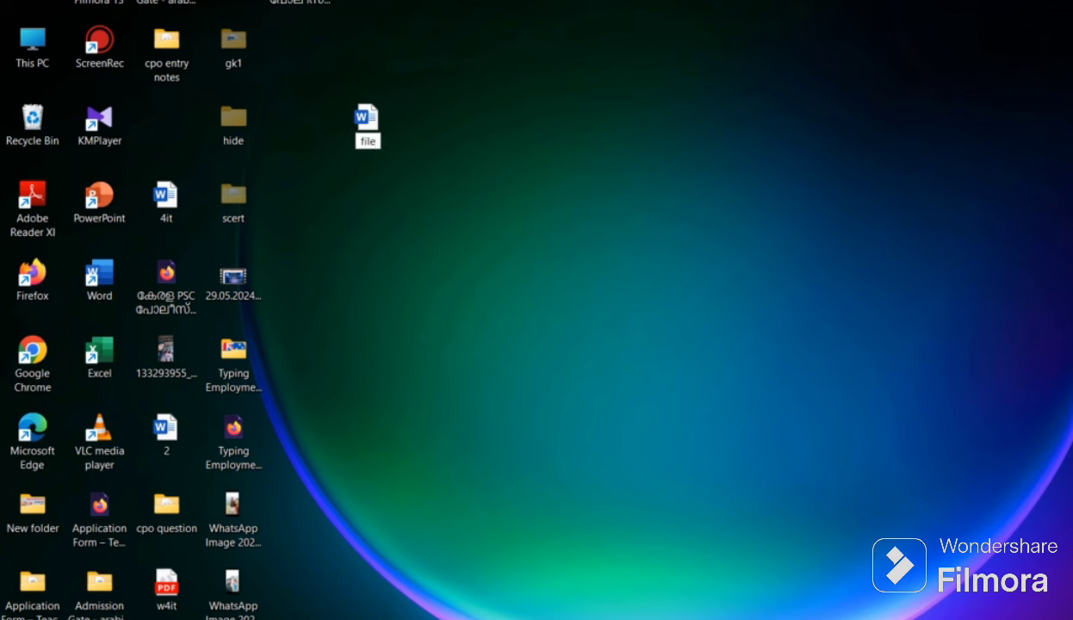
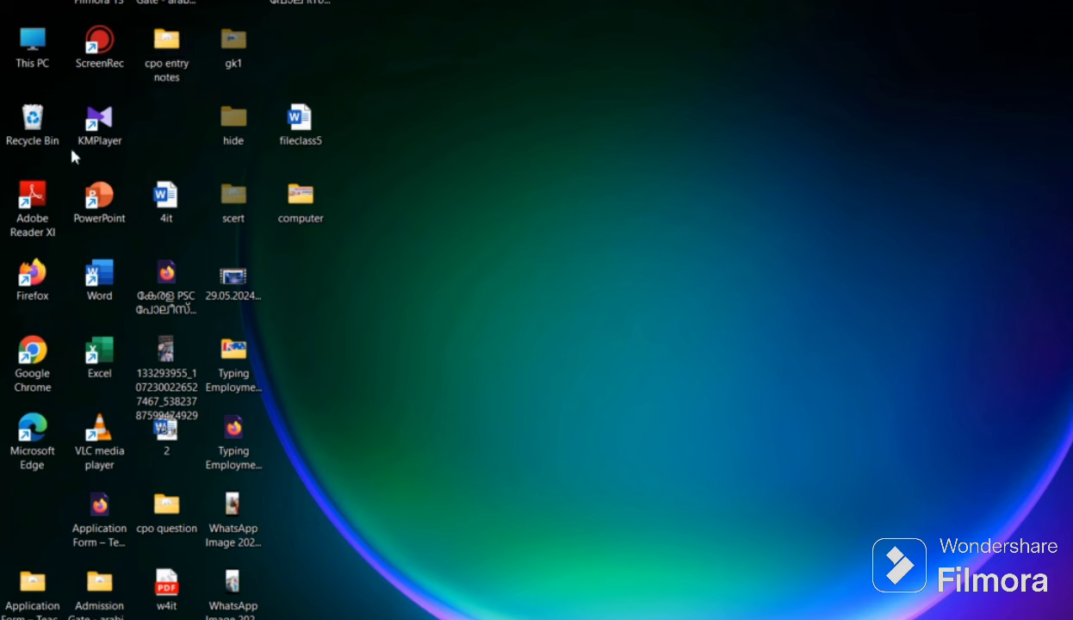
# - Move the hide folder out to the empty desktop area and rename it hideeeee
pyautogui.moveTo(233, 128); pyautogui.dragTo(188, 131)
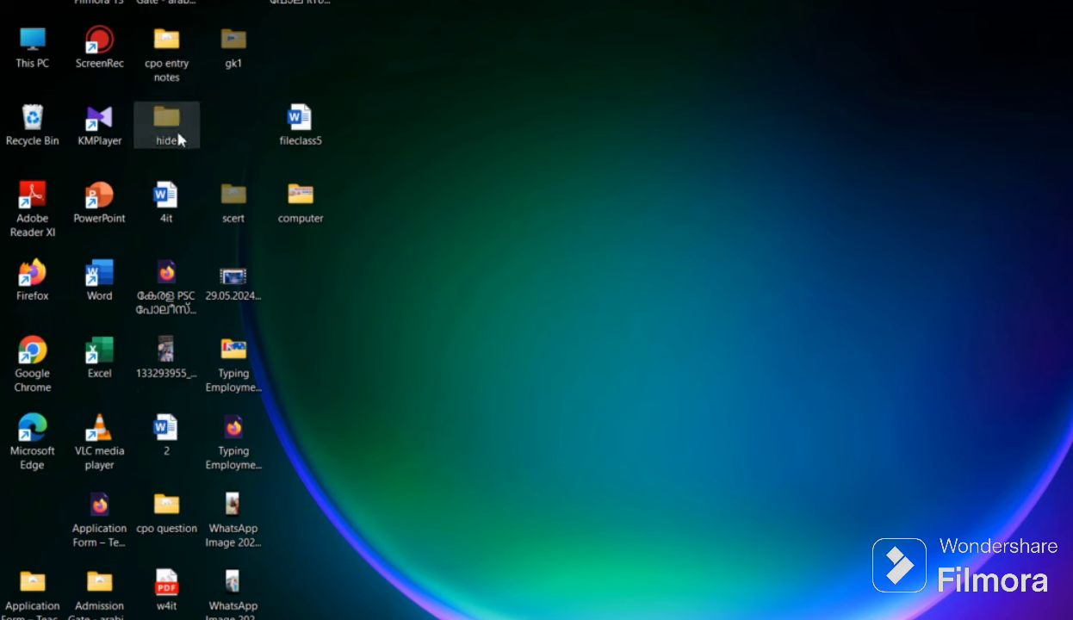
pyautogui.moveTo(173, 129); pyautogui.dragTo(332, 76)
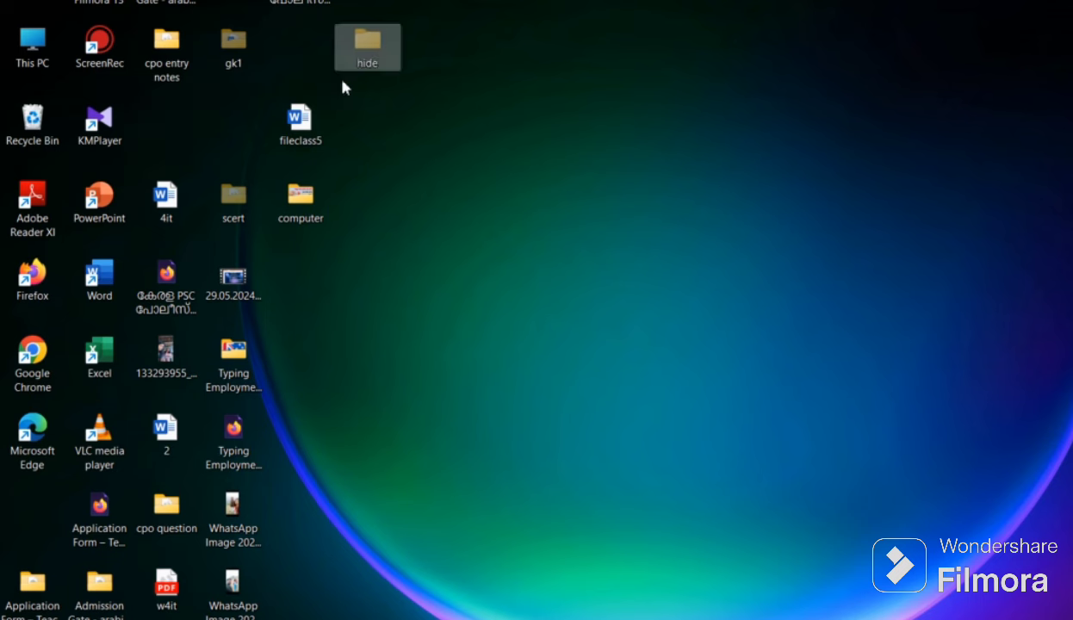
pyautogui.rightClick(354, 63)
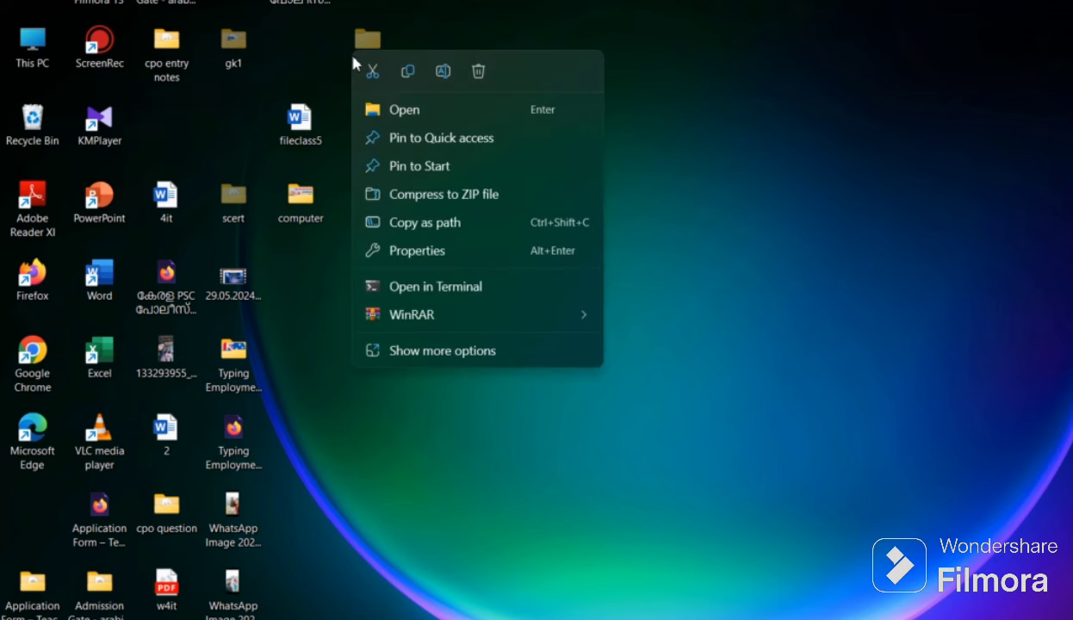
pyautogui.click(441, 72)
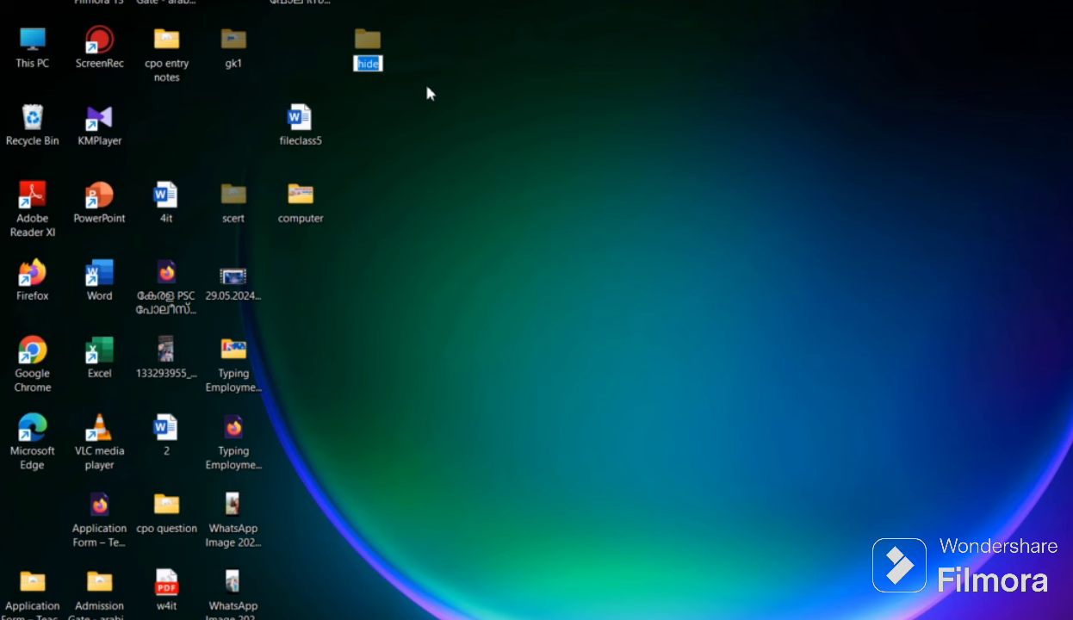
pyautogui.write('hideeeee')
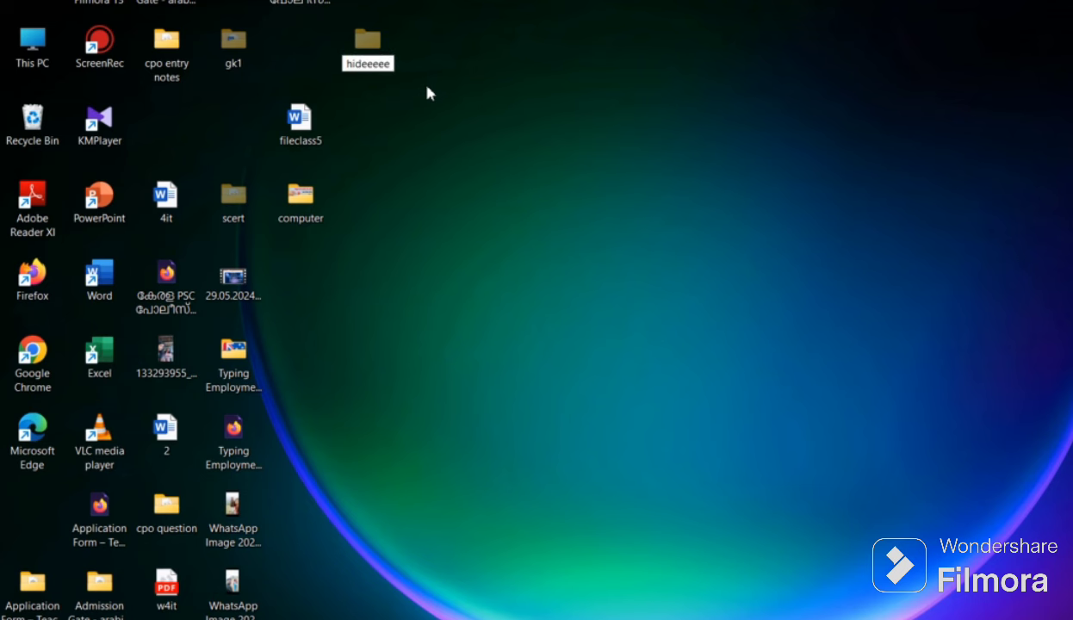
pyautogui.press('Return')
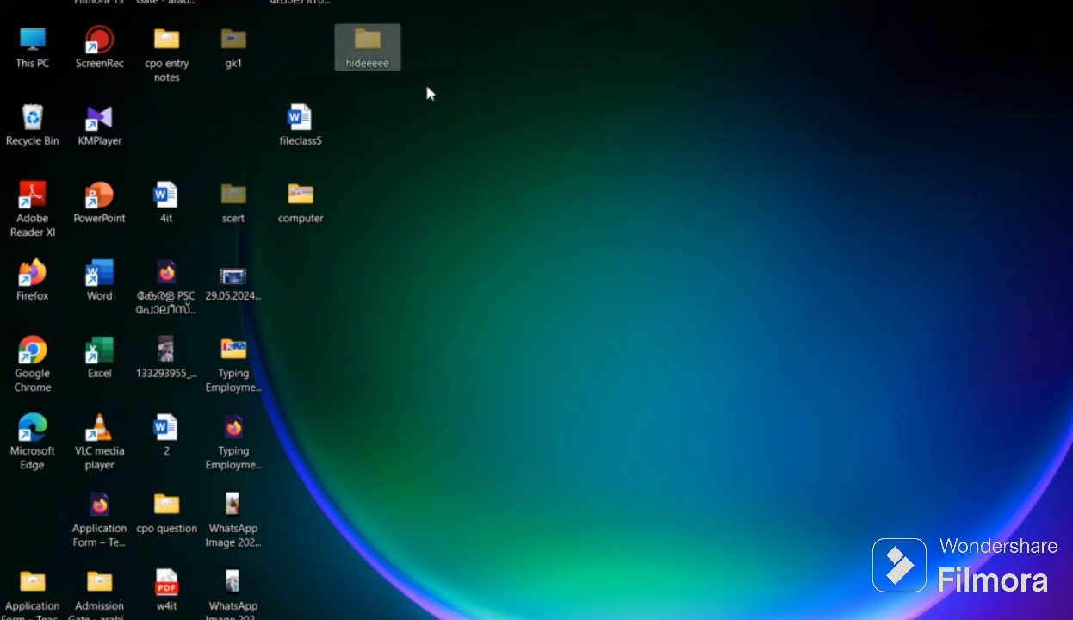
# - Rearrange the desktop icons: hideeeee above 4it, fileclass5 beside it above scert, and the computer folder above gk1
pyautogui.moveTo(362, 52); pyautogui.dragTo(170, 132)
pyautogui.moveTo(301, 127); pyautogui.dragTo(234, 127)
pyautogui.moveTo(329, 194); pyautogui.dragTo(227, 2)
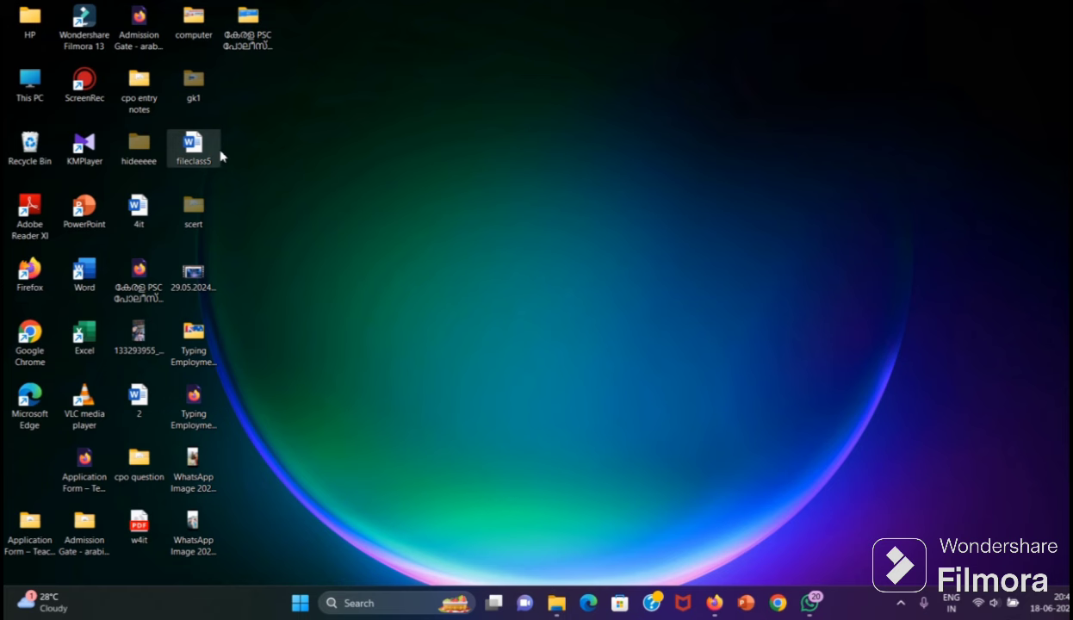
# - Lower the screen brightness and raise it back up to the maximum level
pyautogui.press('XF86MonBrightnessDown')
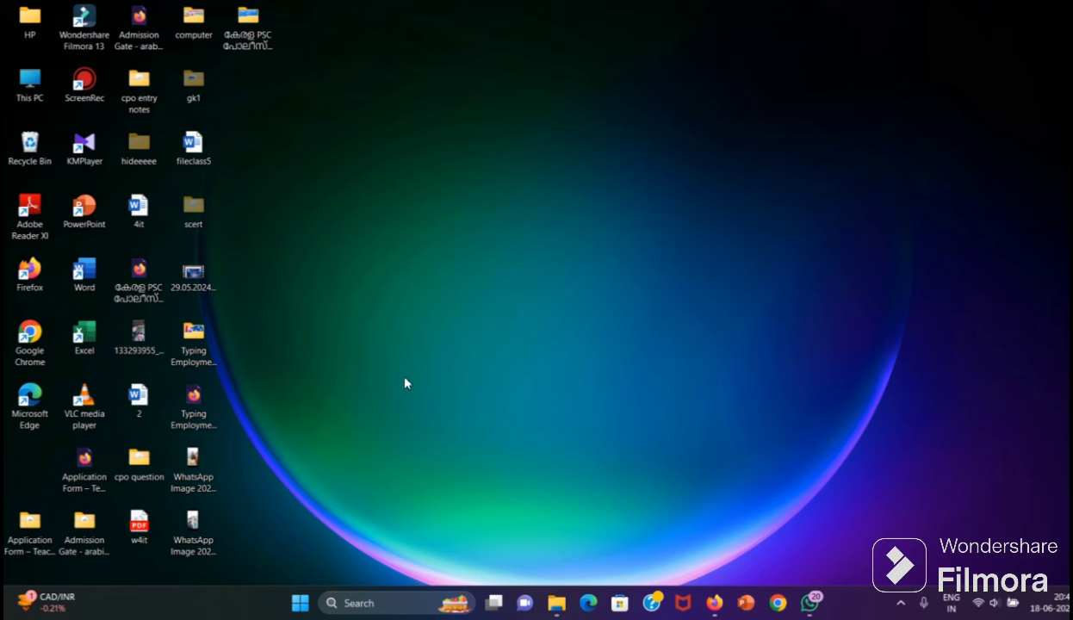
pyautogui.press('XF86MonBrightnessDown')
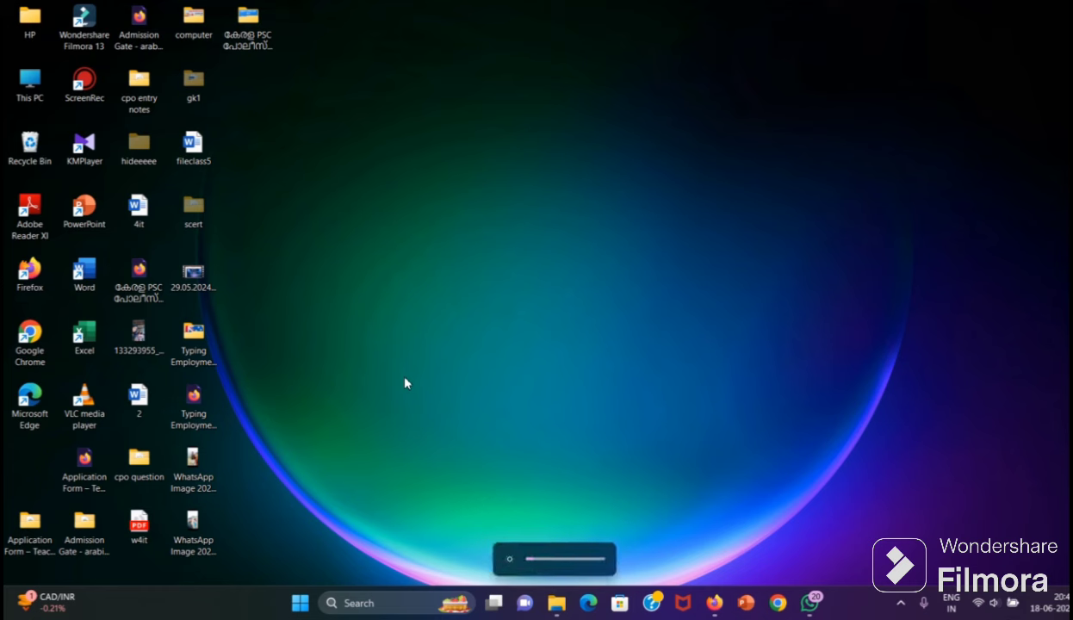
pyautogui.press('XF86MonBrightnessDown')
pyautogui.press('XF86MonBrightnessUp')
pyautogui.press('XF86MonBrightnessUp')
pyautogui.press('XF86MonBrightnessUp')
pyautogui.press('XF86MonBrightnessUp')
pyautogui.press('XF86MonBrightnessUp')
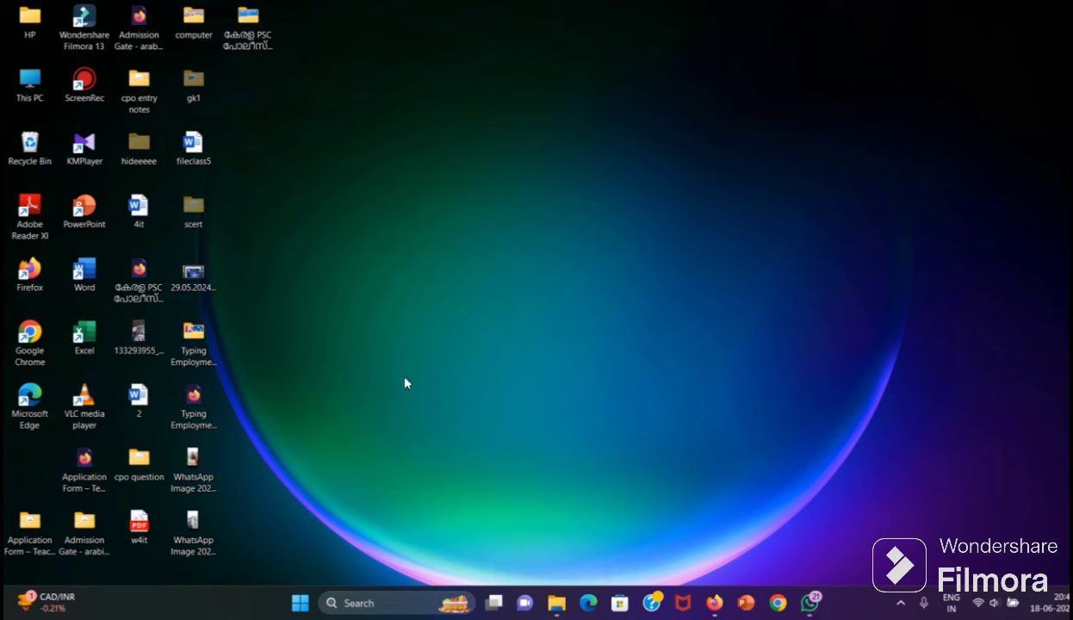
pyautogui.press('XF86MonBrightnessDown')
pyautogui.press('XF86MonBrightnessUp')
pyautogui.press('XF86MonBrightnessUp')
pyautogui.press('XF86MonBrightnessUp')
pyautogui.press('XF86MonBrightnessUp')
pyautogui.press('XF86MonBrightnessUp')
pyautogui.press('XF86MonBrightnessUp')
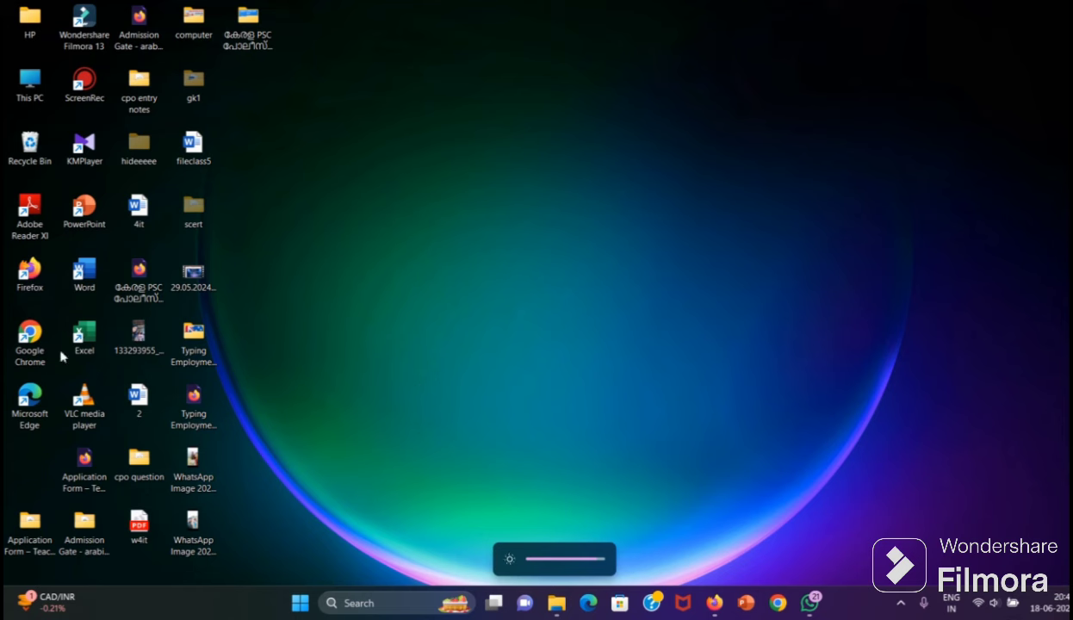
# - Rename the fileclass5 document on the desktop as new
pyautogui.click(194, 151)
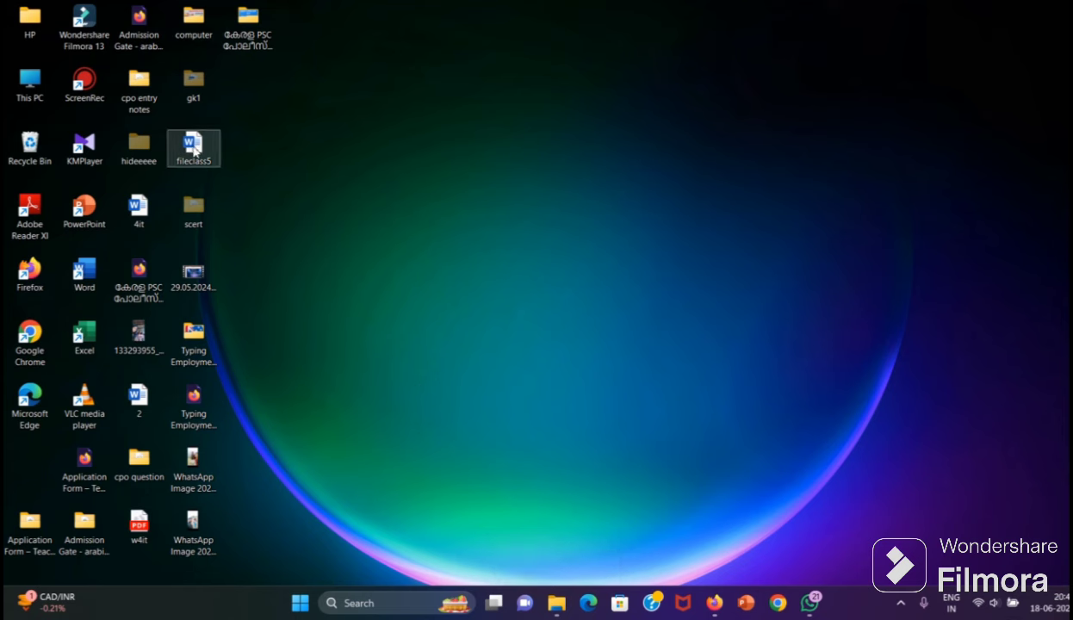
pyautogui.press('XF86MonBrightnessUp')
pyautogui.moveTo(208, 165)
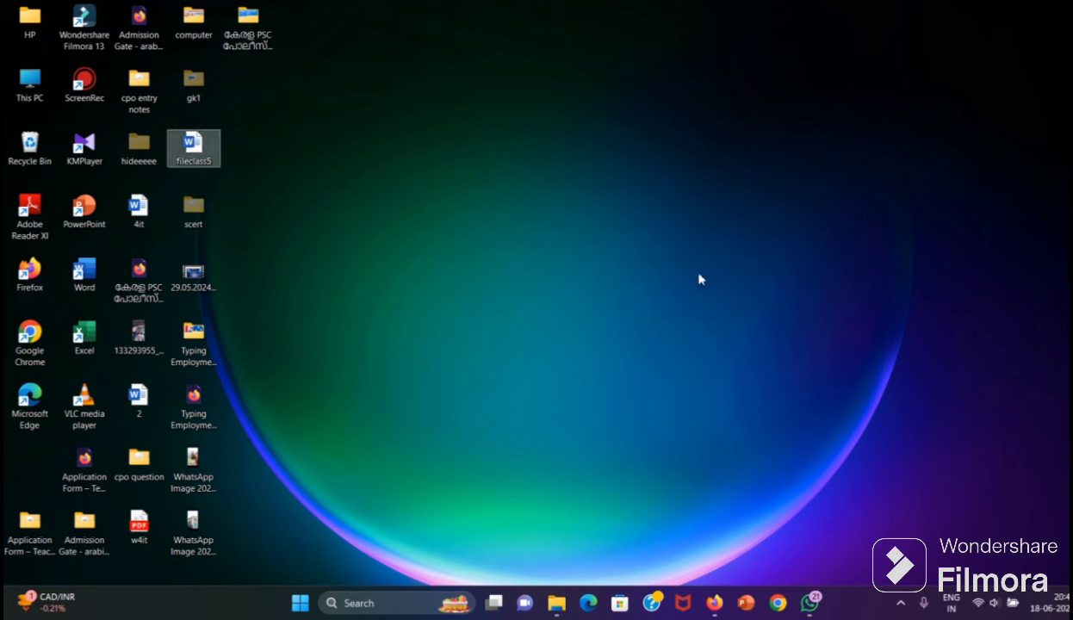
pyautogui.press('F2')
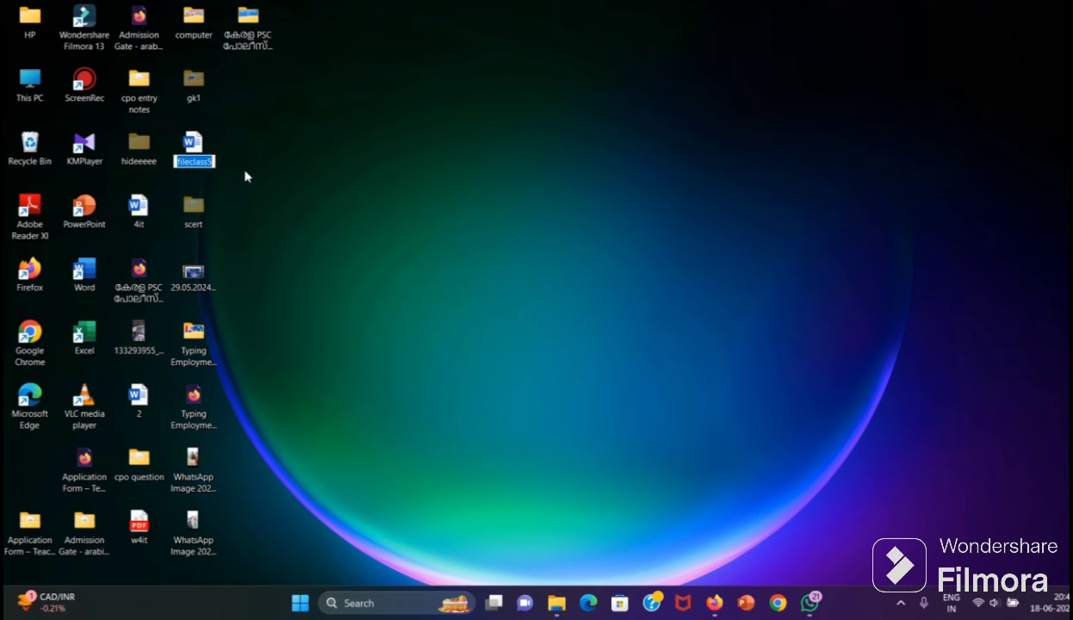
pyautogui.write('new')
pyautogui.press('Return')
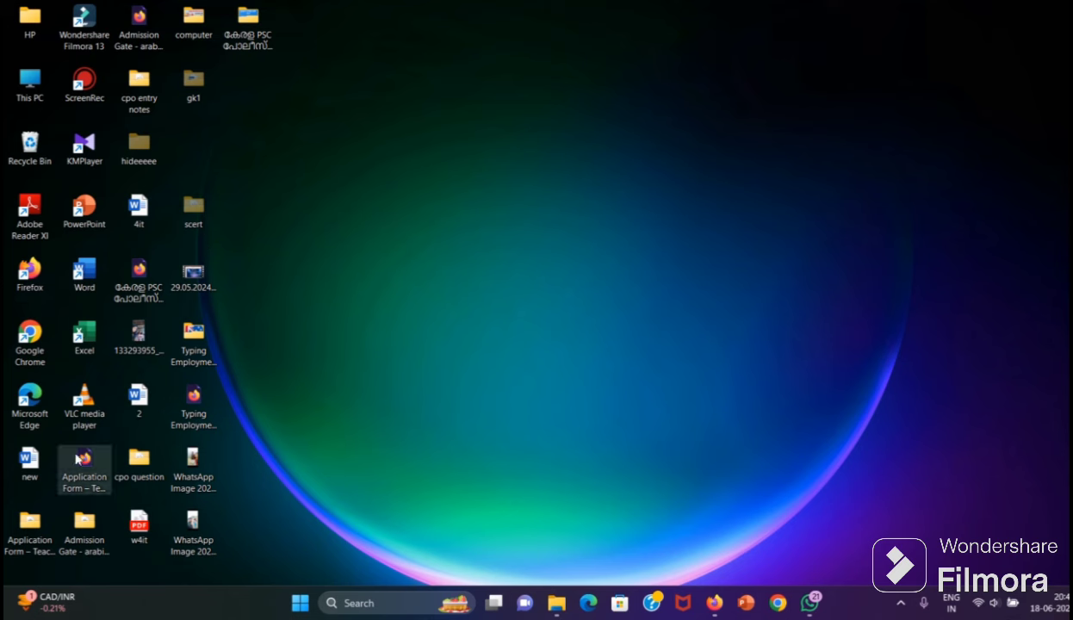
# - Move the document named new to the empty spot between the gk1 and scert folders, leaving nothing selected
pyautogui.moveTo(40, 450); pyautogui.dragTo(194, 151)
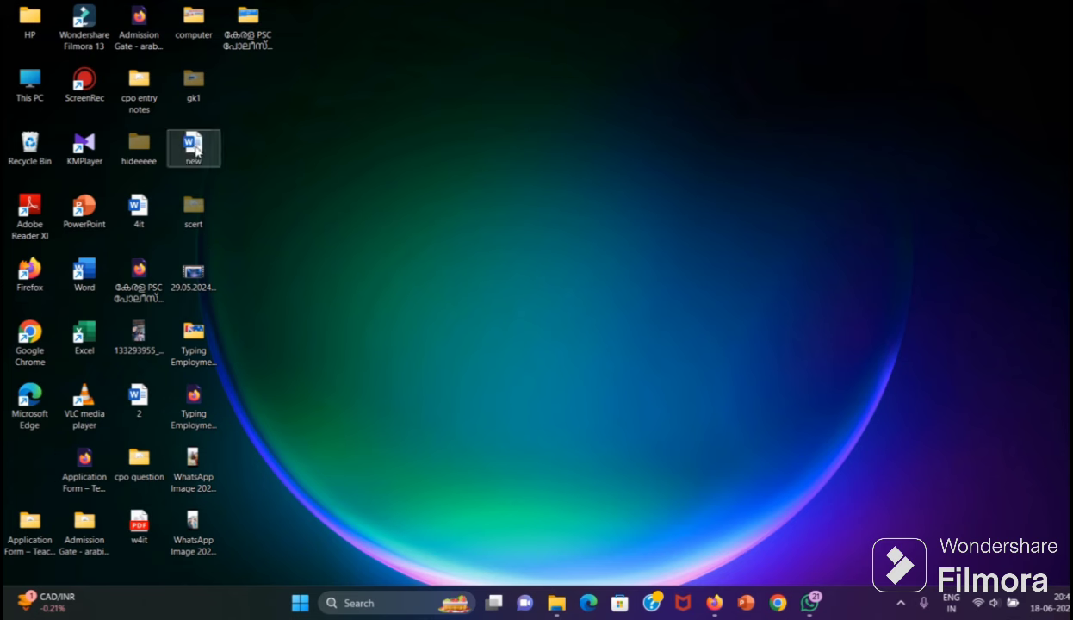
pyautogui.click(179, 221)
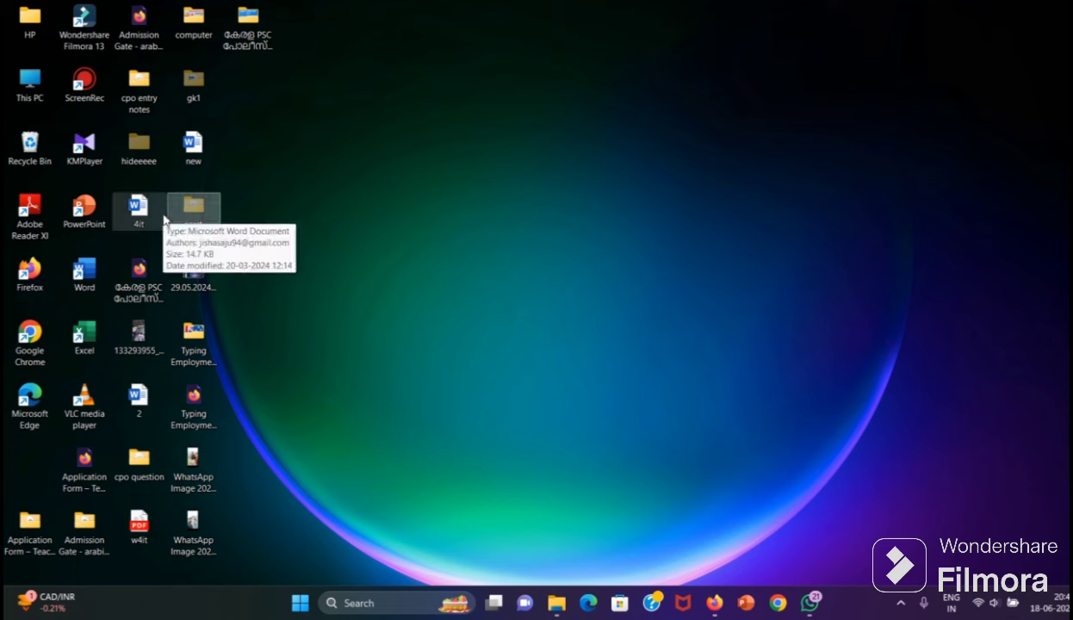
pyautogui.click(260, 180)
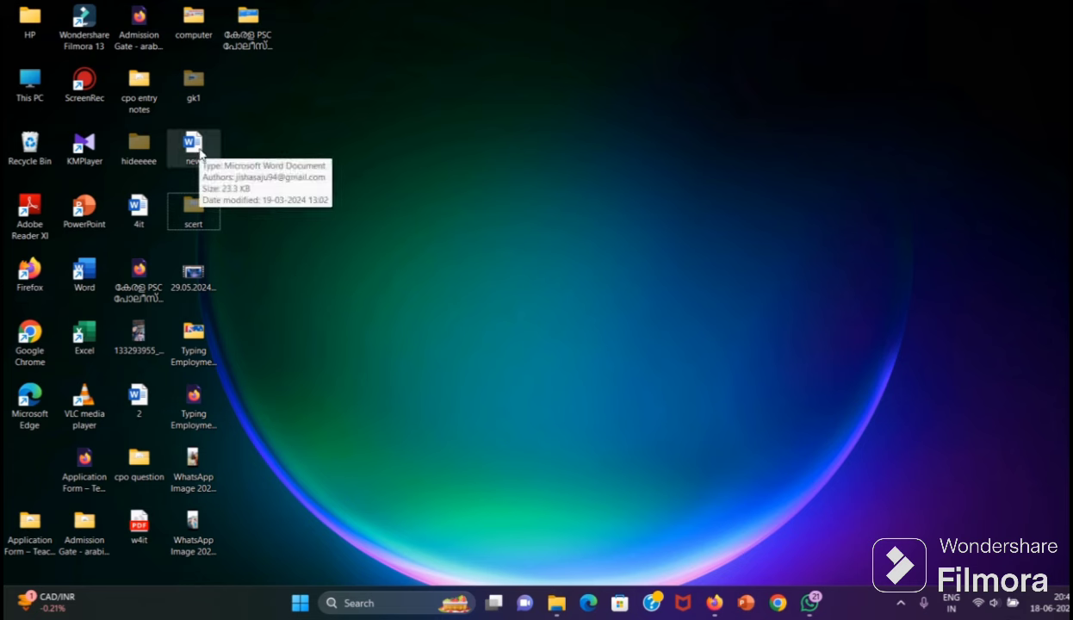
pyautogui.rightClick(200, 153)
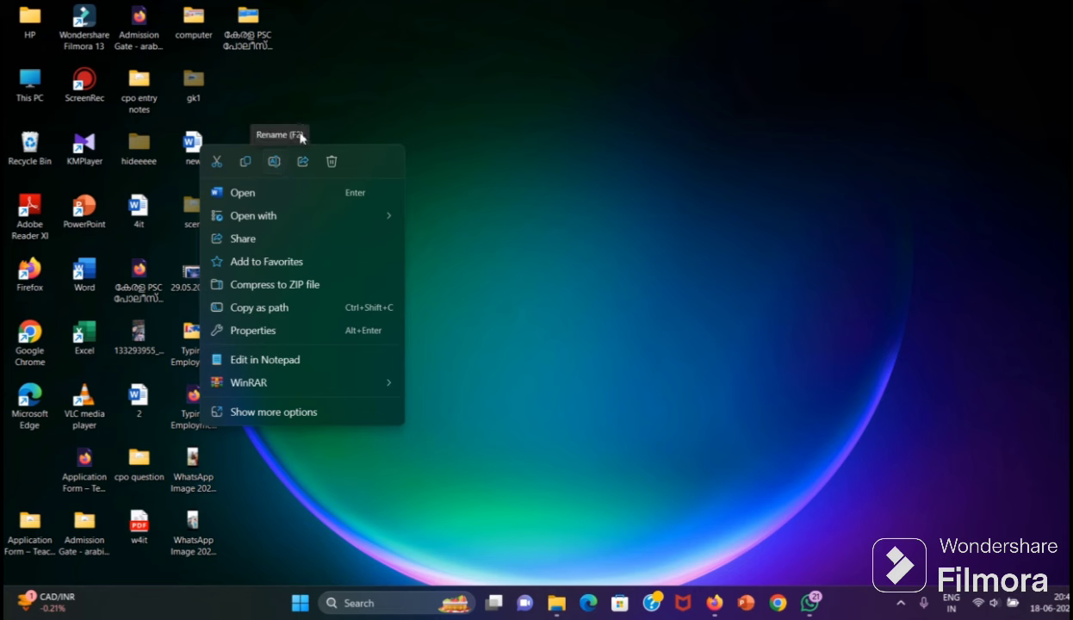
pyautogui.click(476, 174)
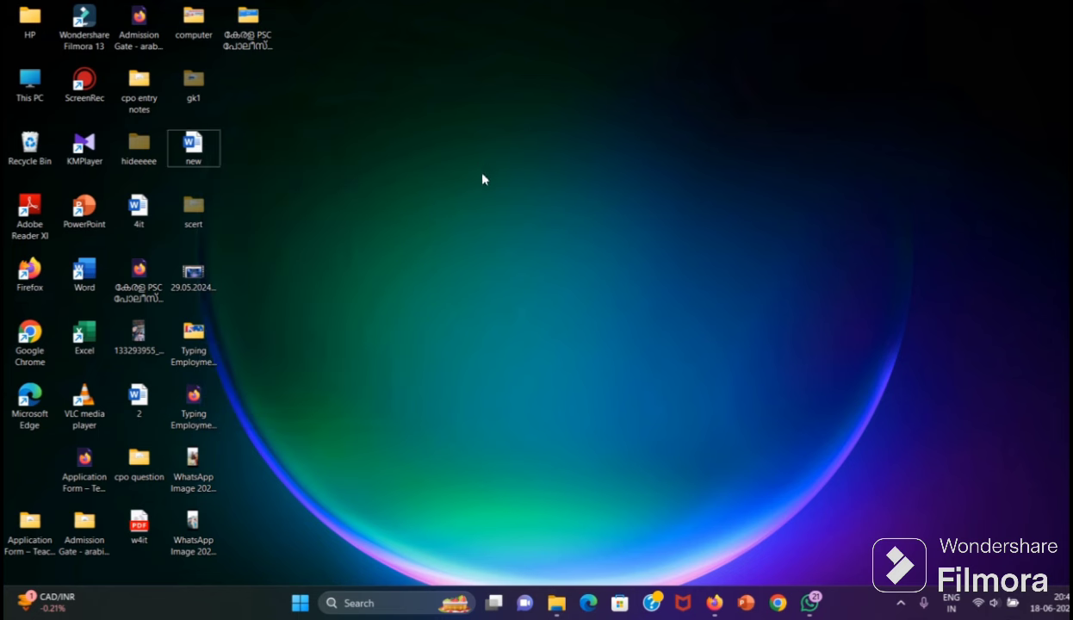